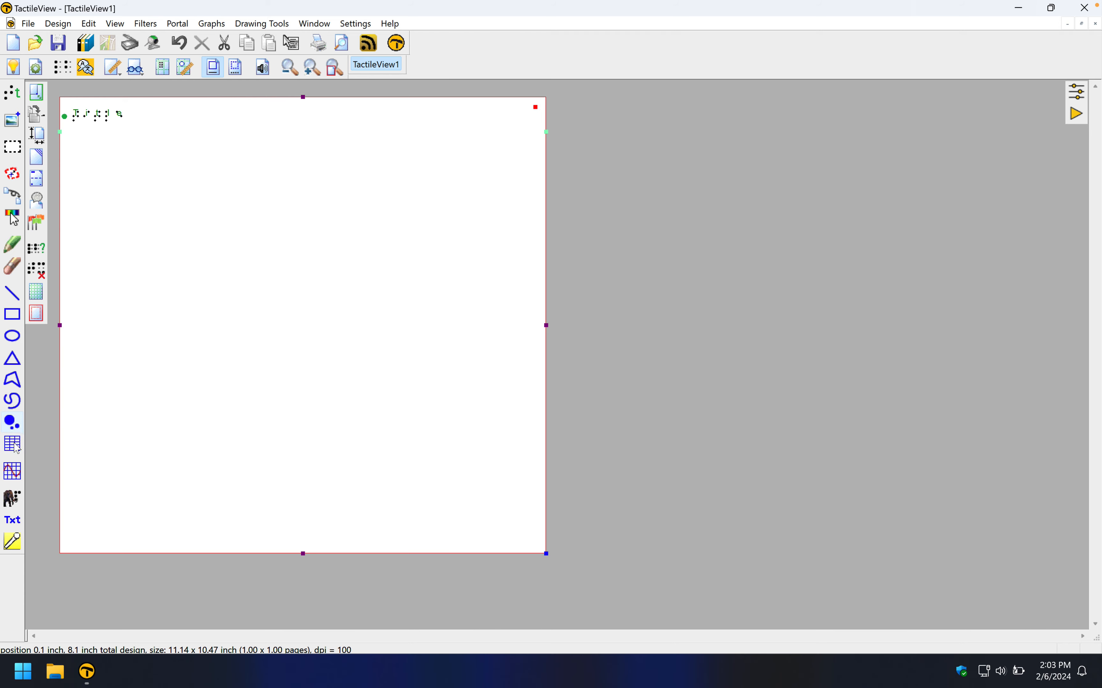
- Place a 3 × 3 table about 5.4 × 5.4 inches in the upper part of the page
left_click(15, 446)
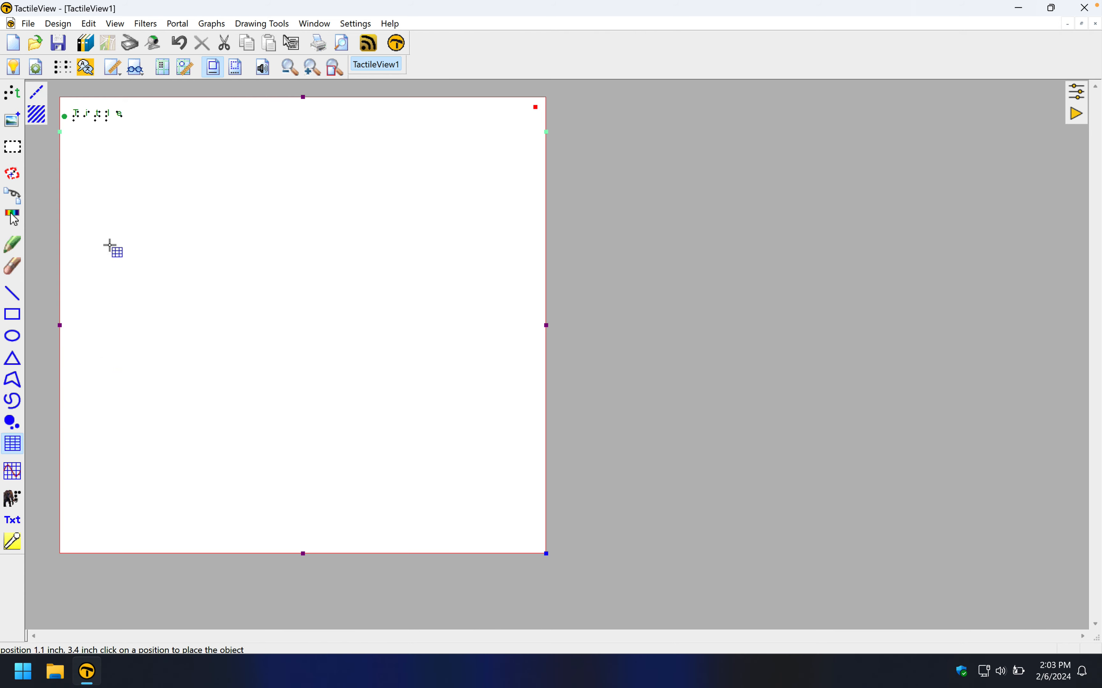
left_click_drag(100, 156, 337, 314)
left_click_drag(266, 276, 285, 273)
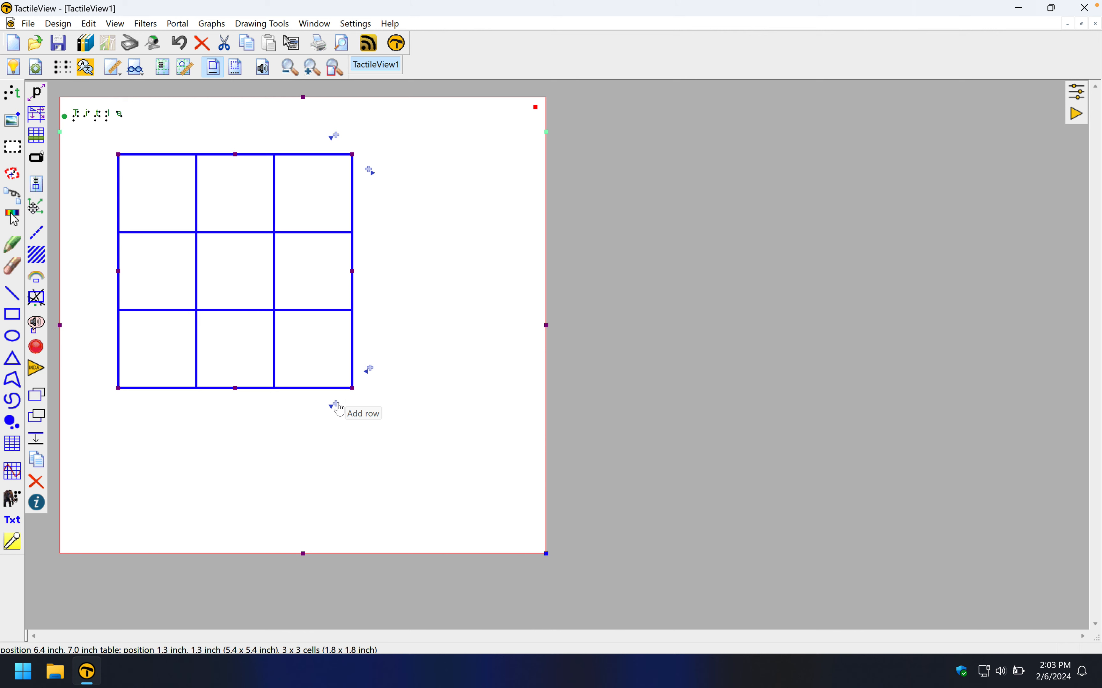
- Expand the table to 5 × 5 cells by adding two rows and two columns, and shift it slightly on the page
left_click(371, 372)
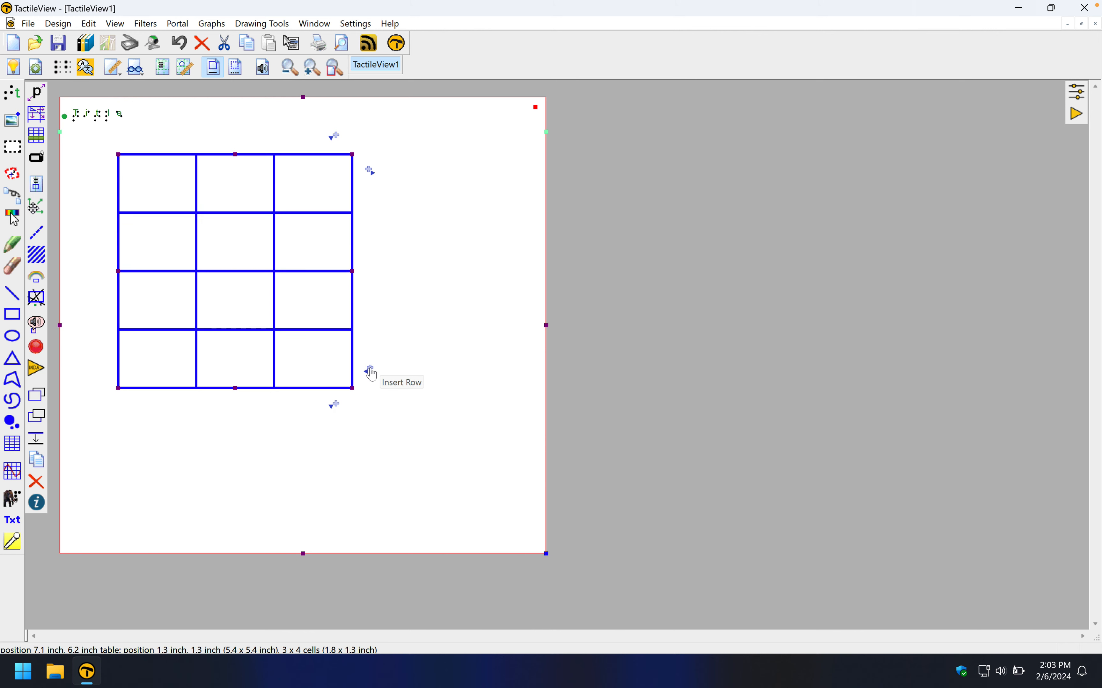
left_click(335, 404)
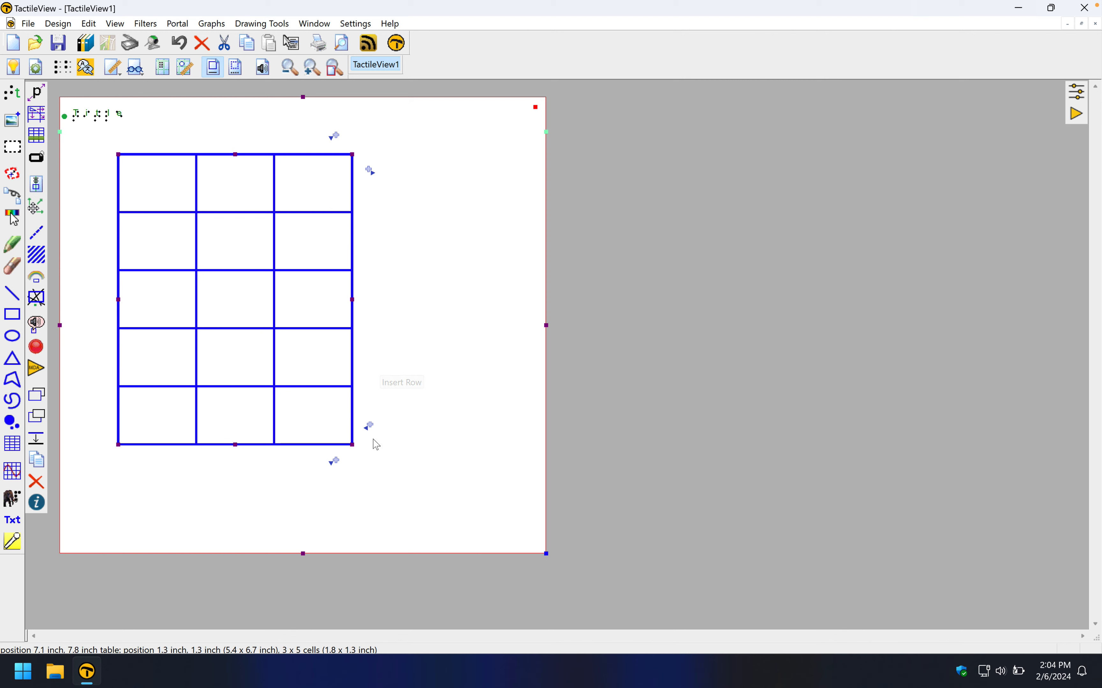
left_click(371, 171)
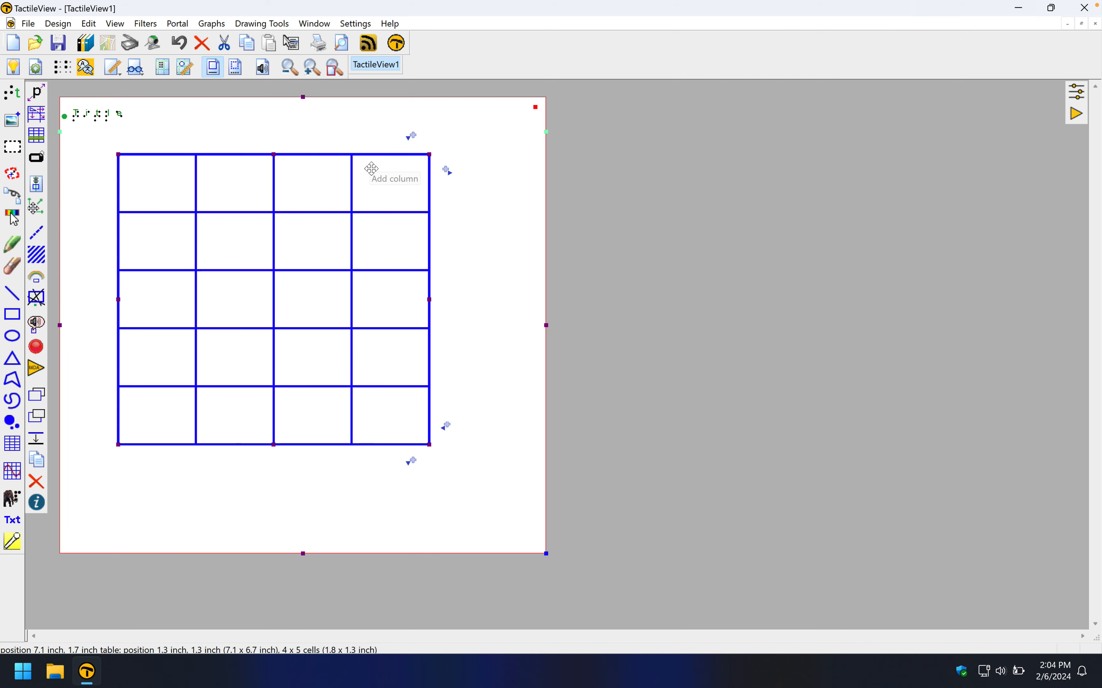
left_click(412, 137)
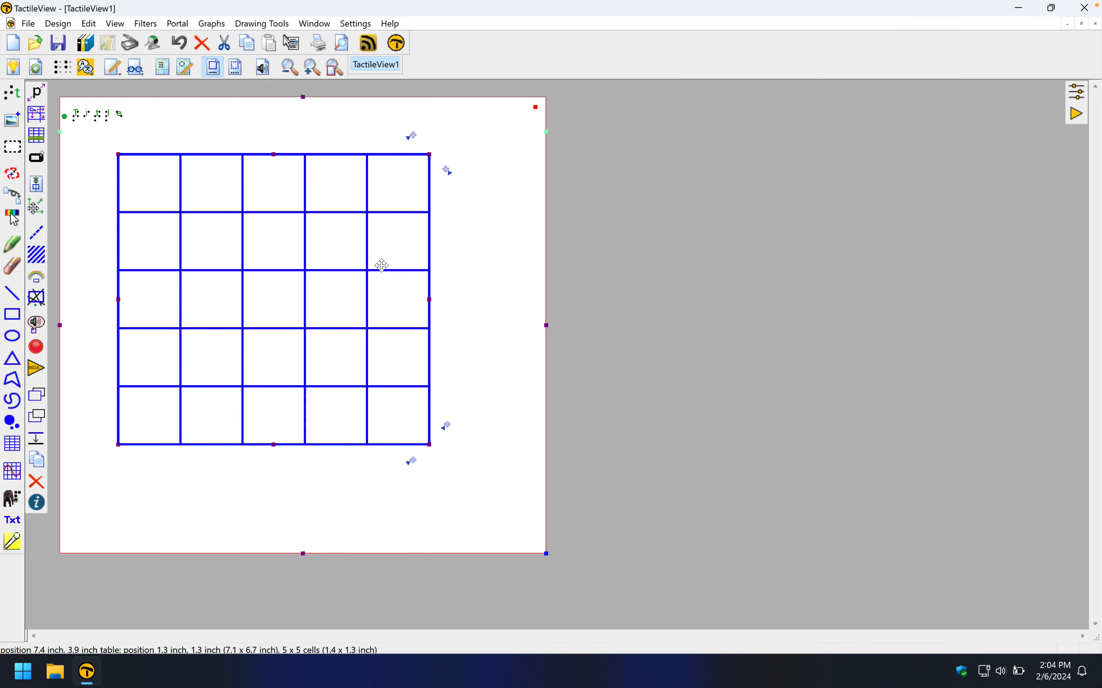
mouse_move(381, 264)
left_mouse_down()
mouse_move(404, 265)
mouse_move(395, 259)
left_mouse_up()
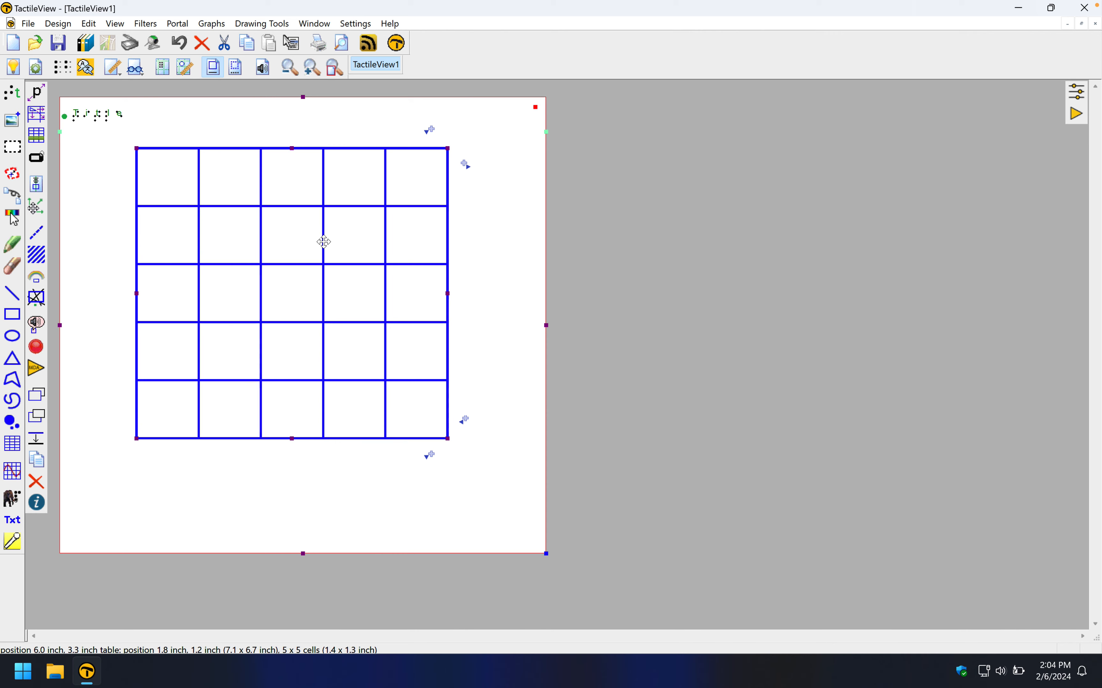
left_click_drag(349, 215, 337, 214)
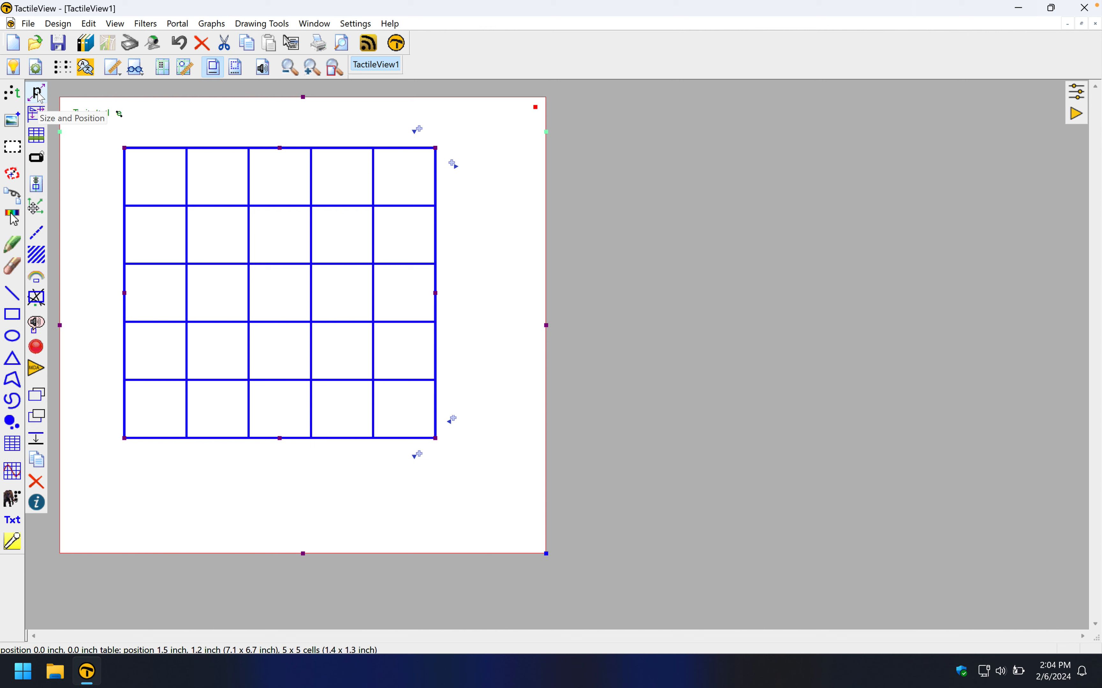
- Examine the table's contents list, then close it without adding an object
left_click(41, 118)
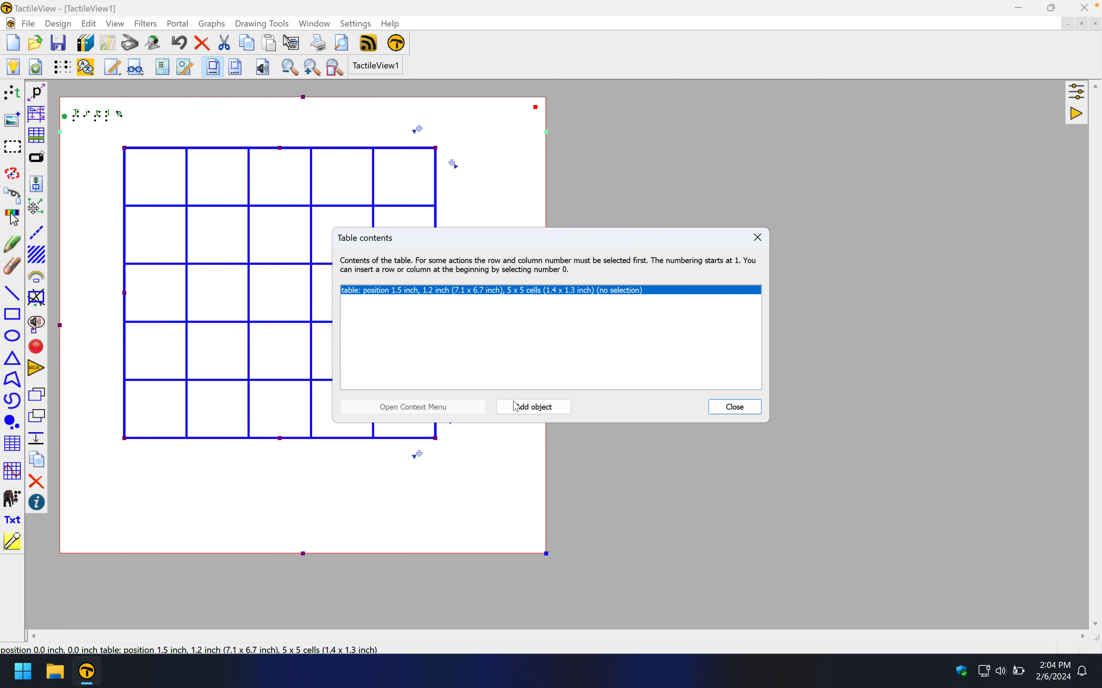
left_click(757, 237)
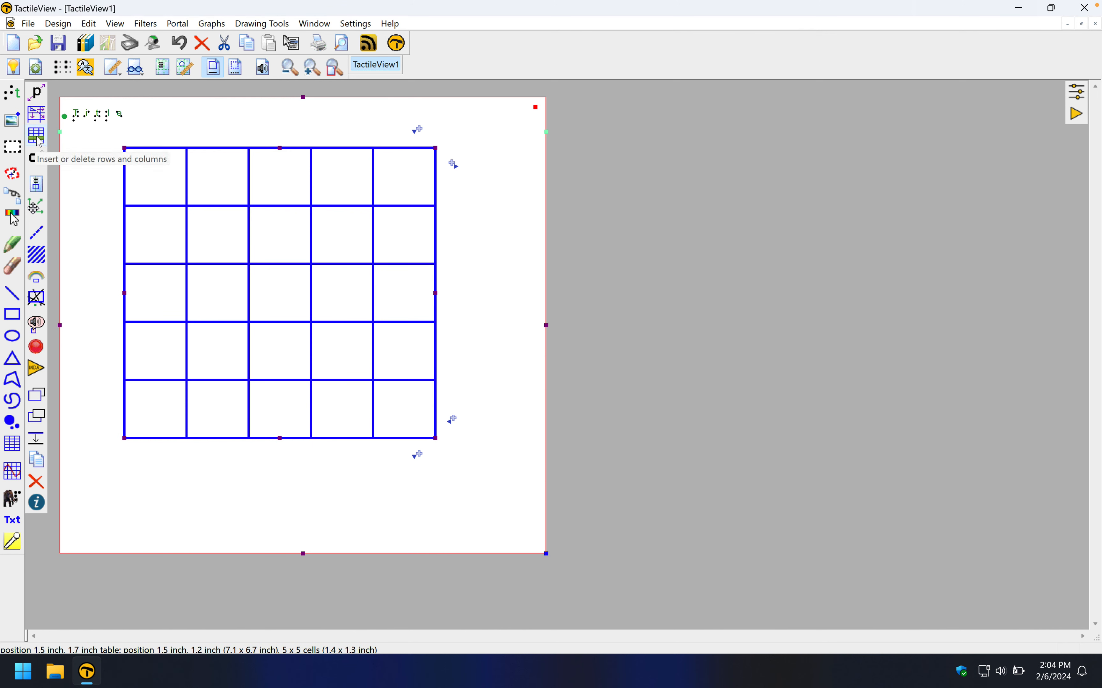
- Insert one row starting at row 1 of the table, keeping the table dimensions
left_click(40, 142)
left_click_drag(503, 230, 649, 183)
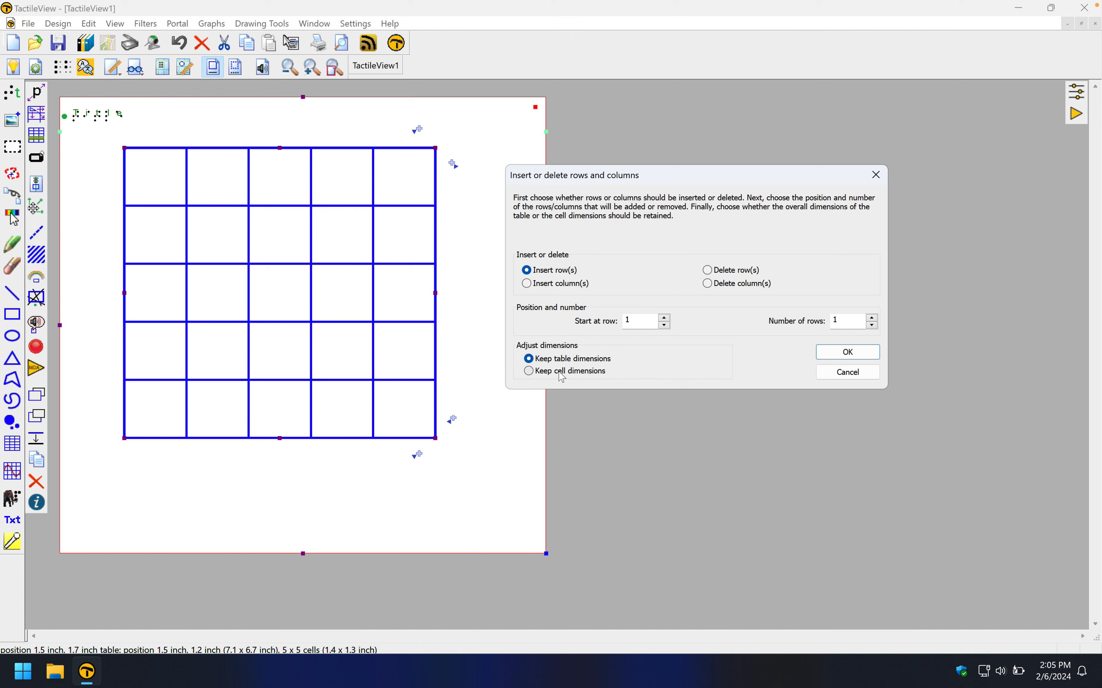
left_click_drag(669, 177, 733, 170)
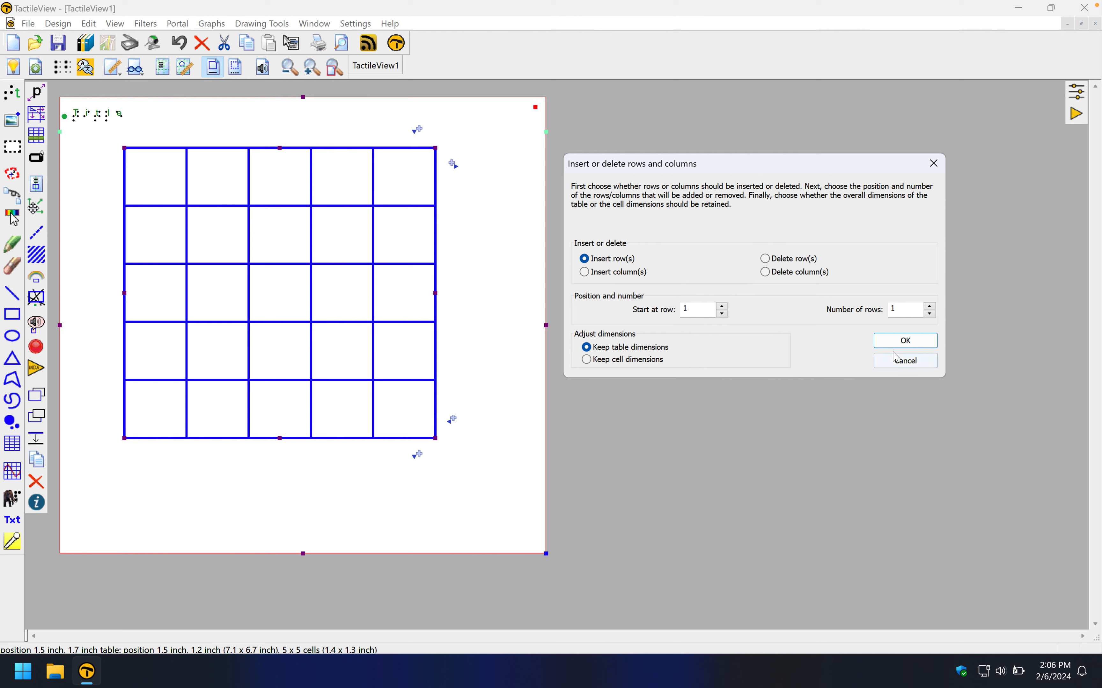
left_click(906, 341)
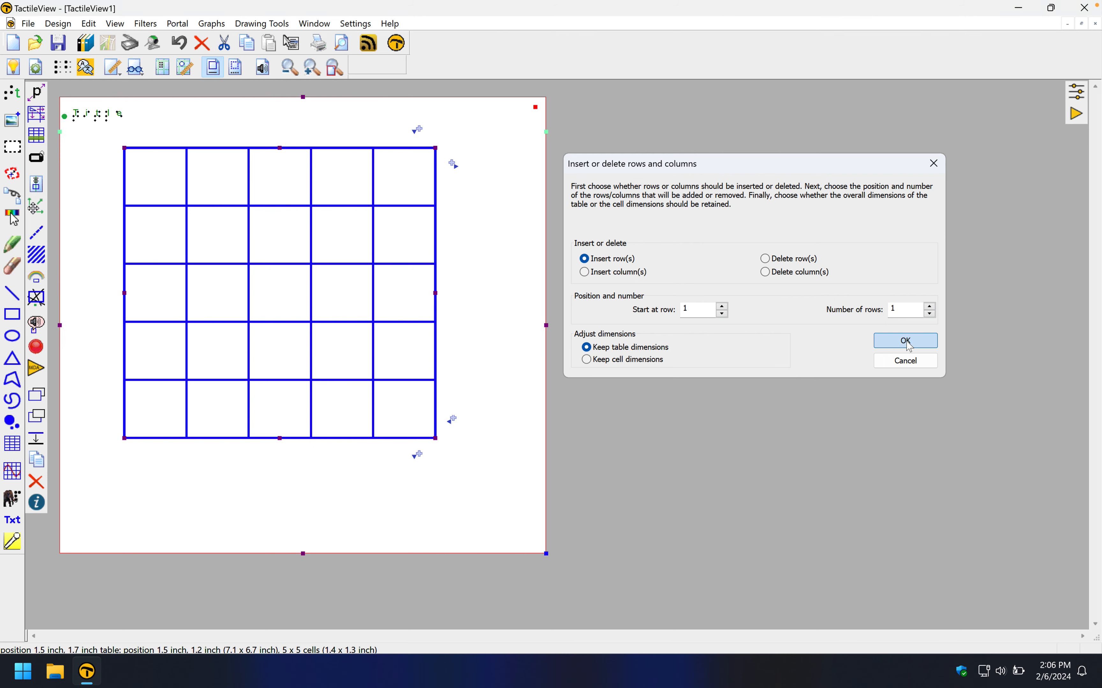
- Enlarge the table to about 8.8 × 8.2 inches and position it about 1.0 inch across and 1.1 inches down
left_click_drag(282, 335, 273, 330)
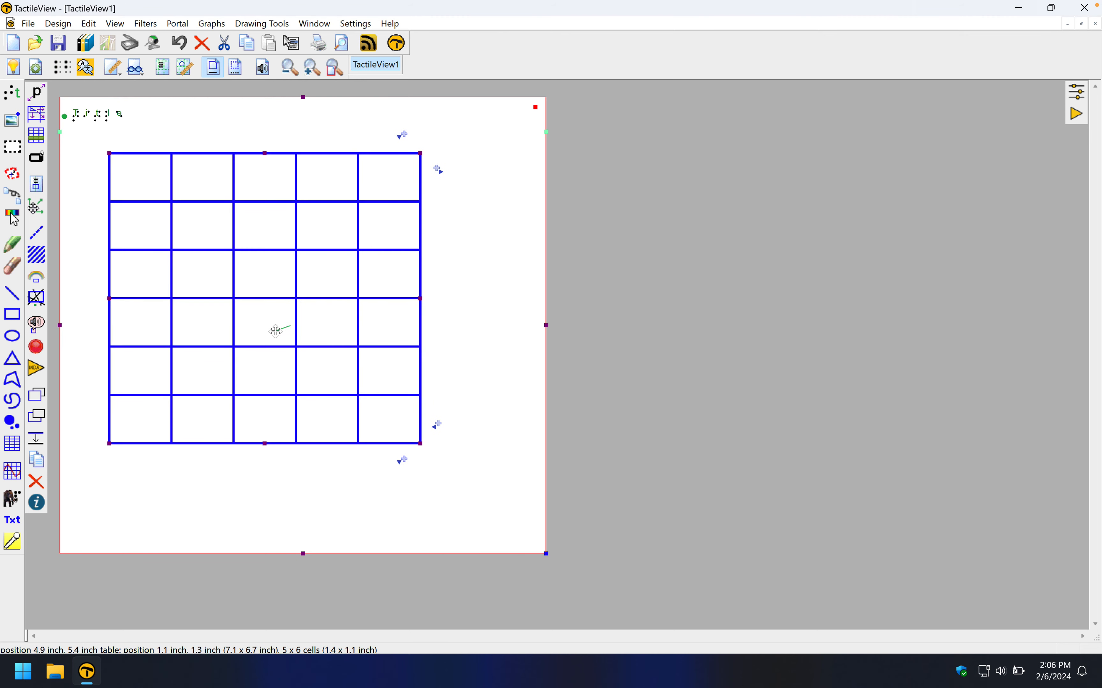
left_click_drag(421, 443, 494, 476)
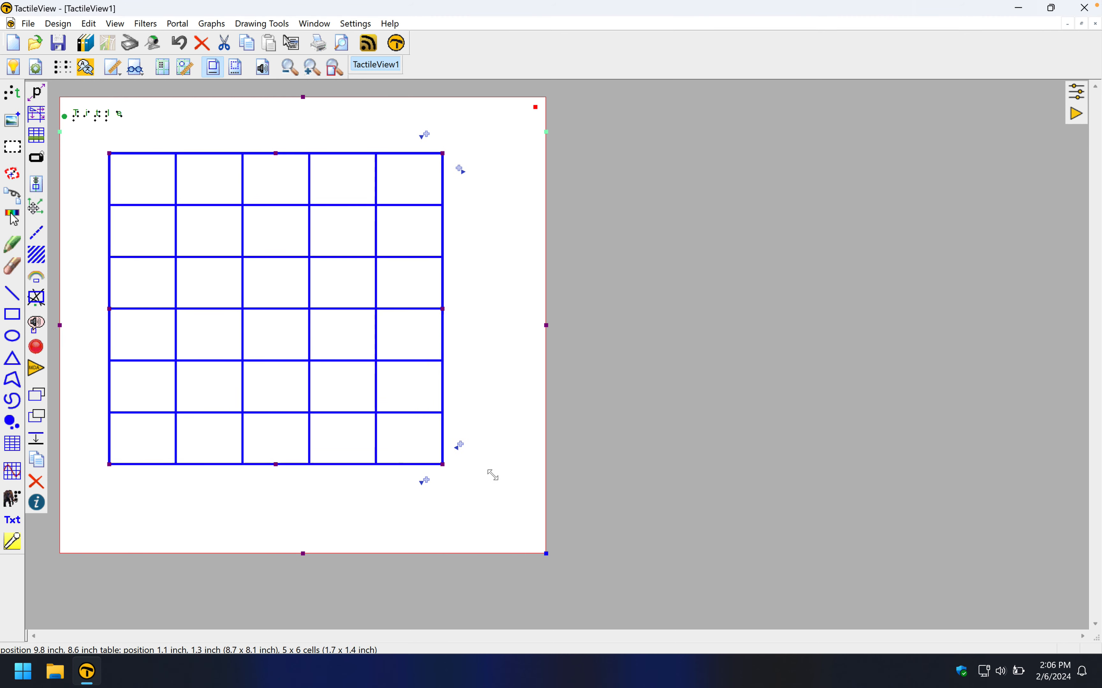
left_click_drag(394, 376, 389, 372)
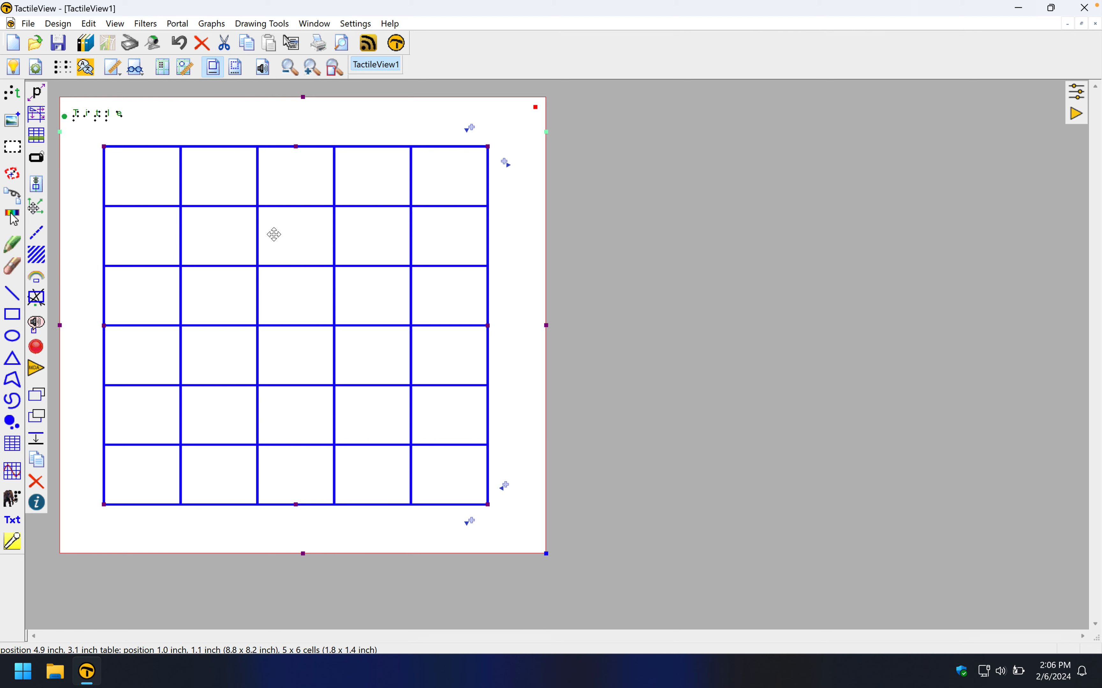
left_click_drag(266, 226, 266, 224)
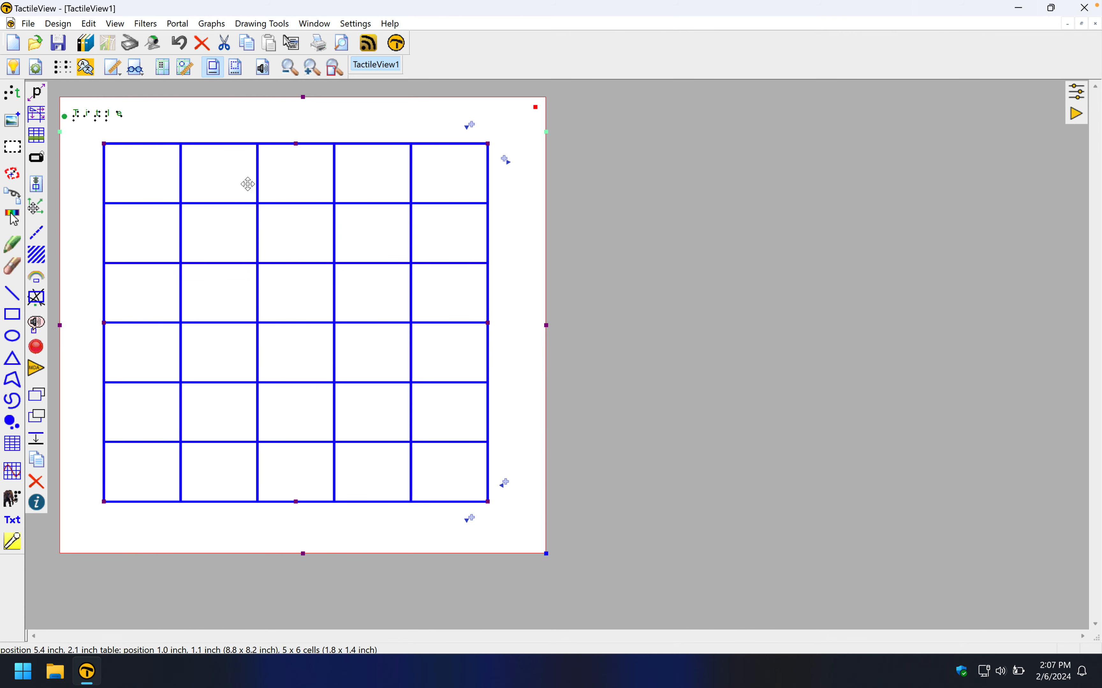
- Add the braille text label "hello" in the table's first cell and adjust its position so it fits inside
left_click(17, 96)
left_click(124, 178)
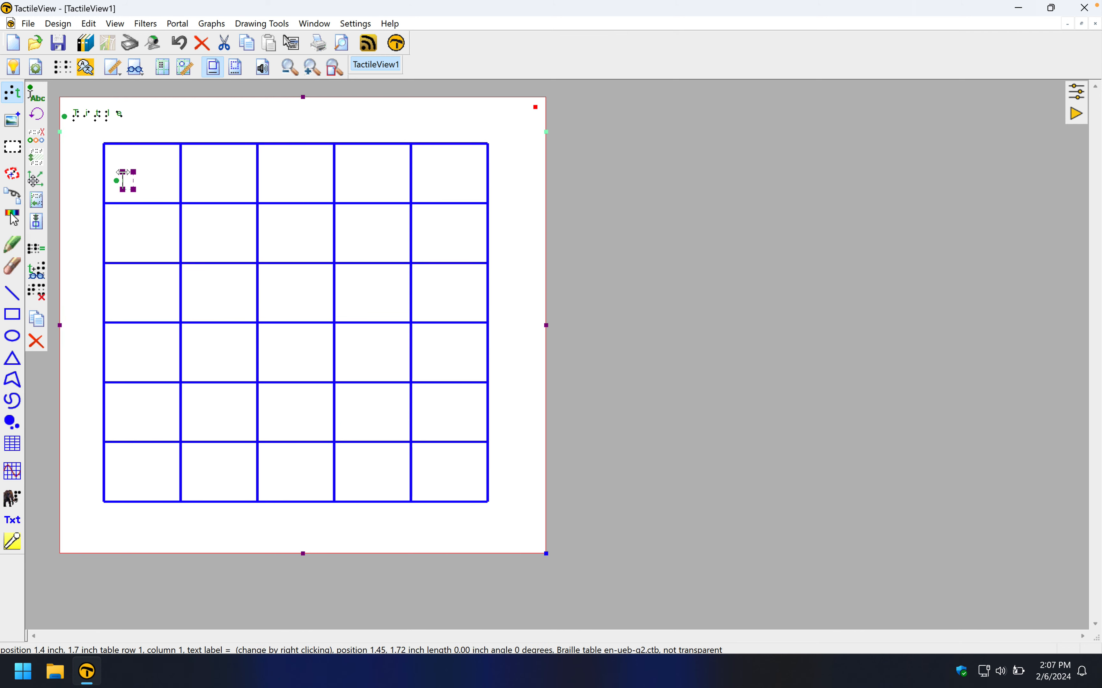
type("hel")
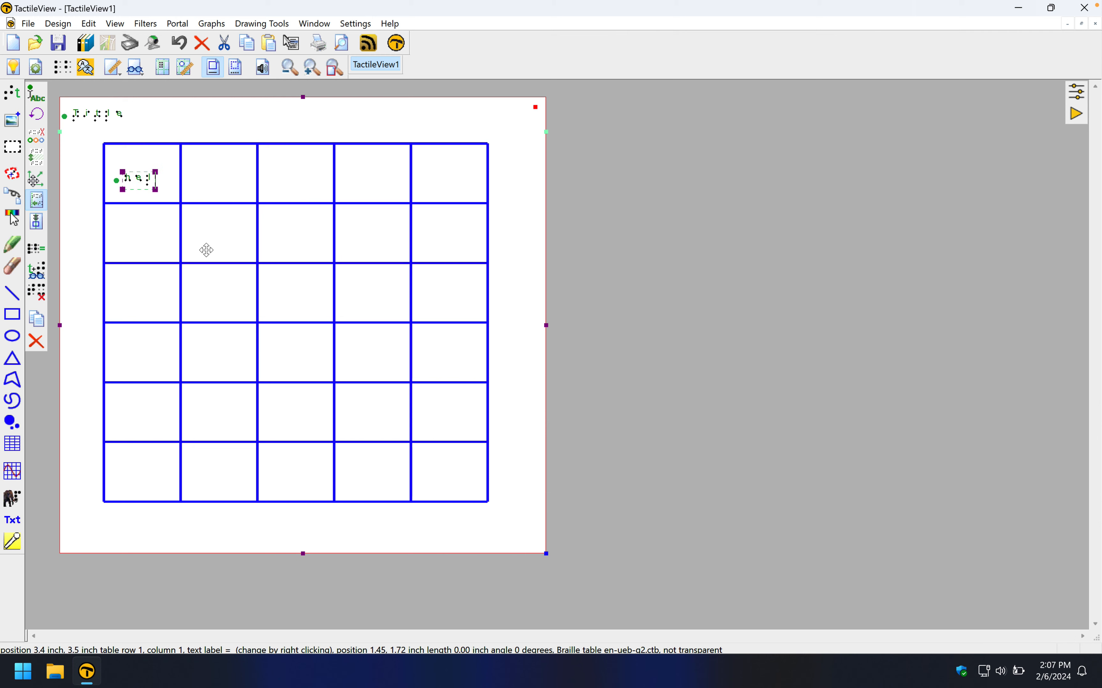
type("lo")
left_click(236, 170)
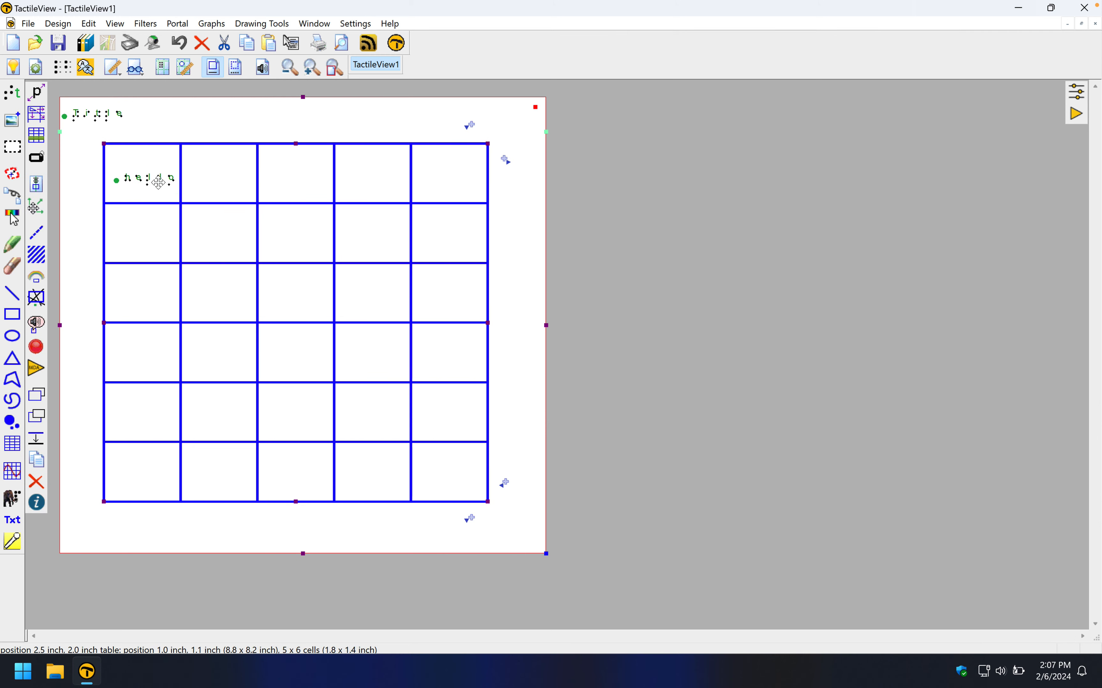
left_click(162, 180)
left_click_drag(163, 179, 156, 174)
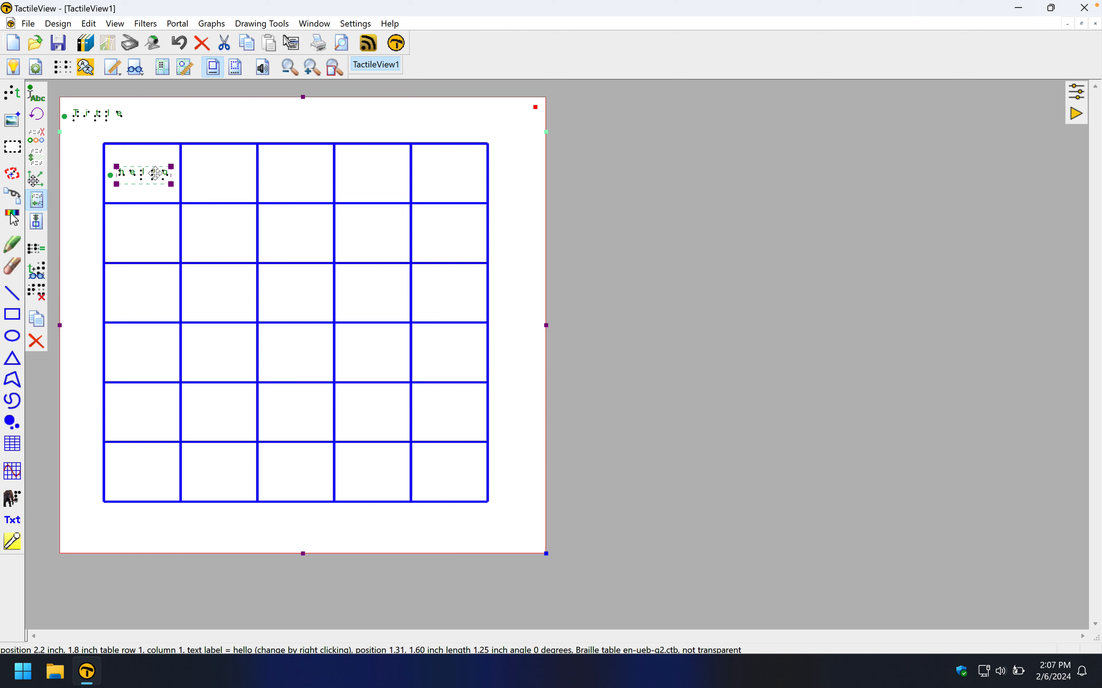
- Draw a circle about 0.4 inch wide in row 1, column 3 of the table and deselect it
left_click(14, 339)
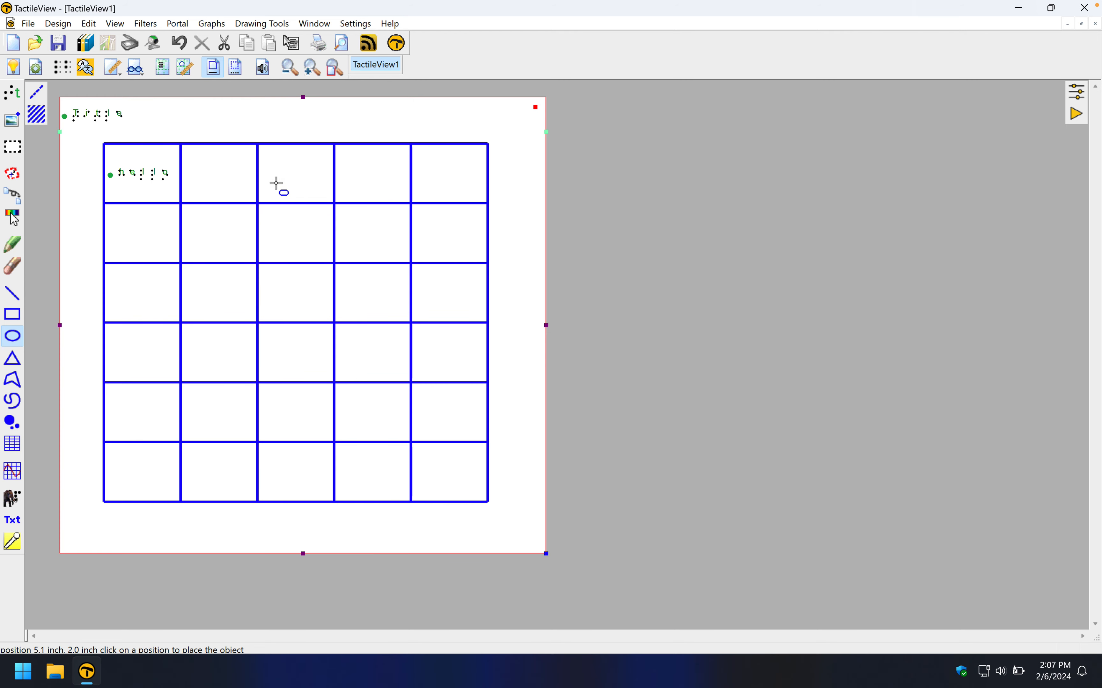
left_click_drag(268, 182, 276, 193)
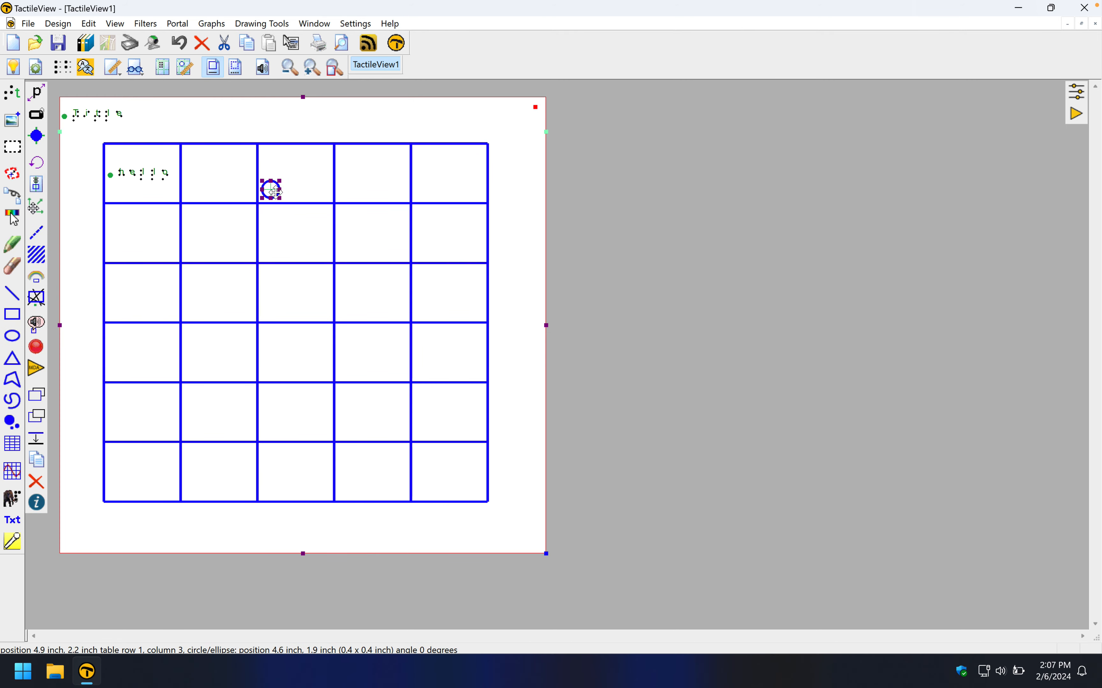
left_click(289, 232)
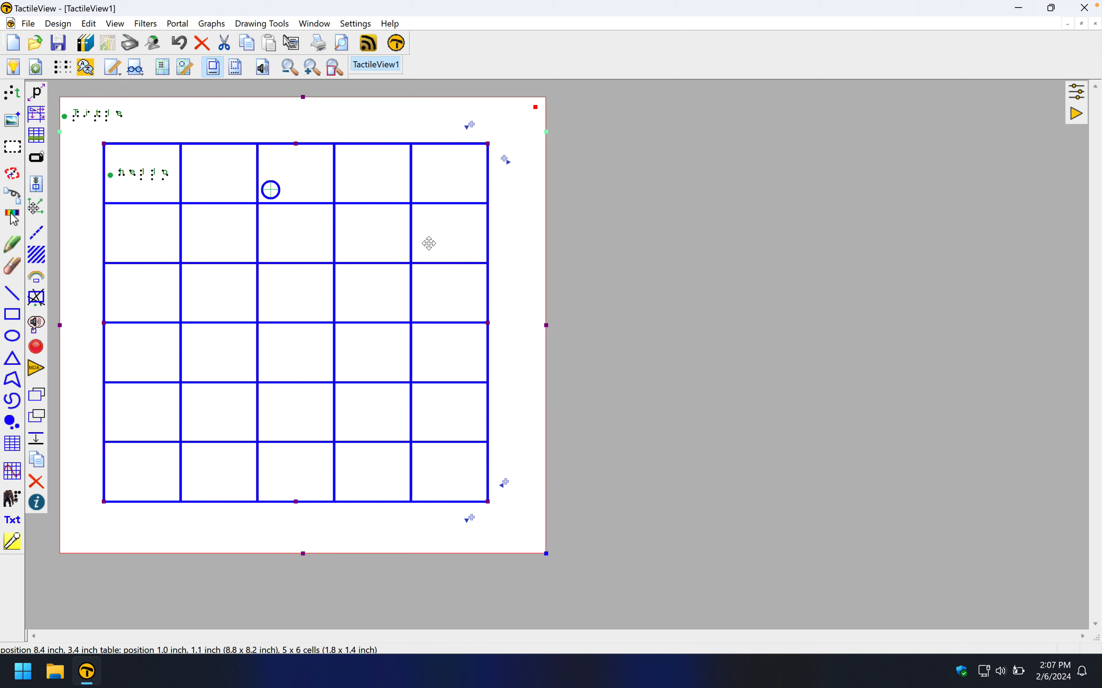
left_click(699, 249)
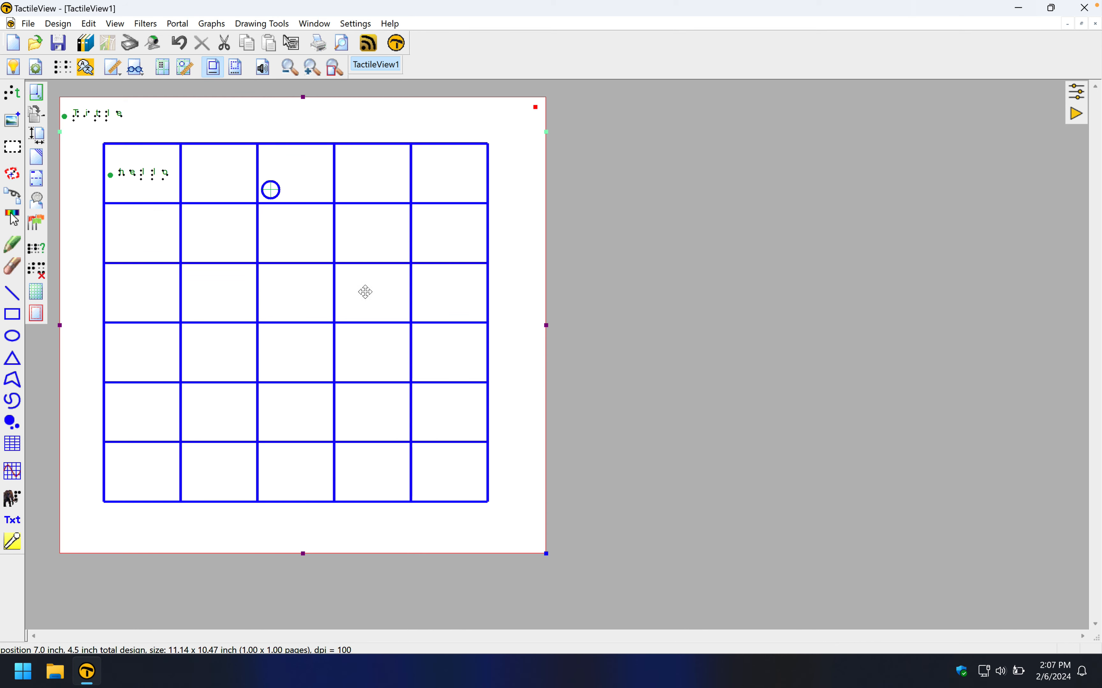
- Resize the table with its contents to about 8.9 × 8.7 inches and position it about 1.0 inch across and 0.9 inch down
mouse_move(304, 269)
left_mouse_down()
mouse_move(371, 273)
mouse_move(376, 250)
mouse_move(291, 272)
mouse_move(339, 269)
mouse_move(339, 285)
mouse_move(276, 263)
mouse_move(324, 246)
mouse_move(320, 277)
mouse_move(299, 263)
left_mouse_up()
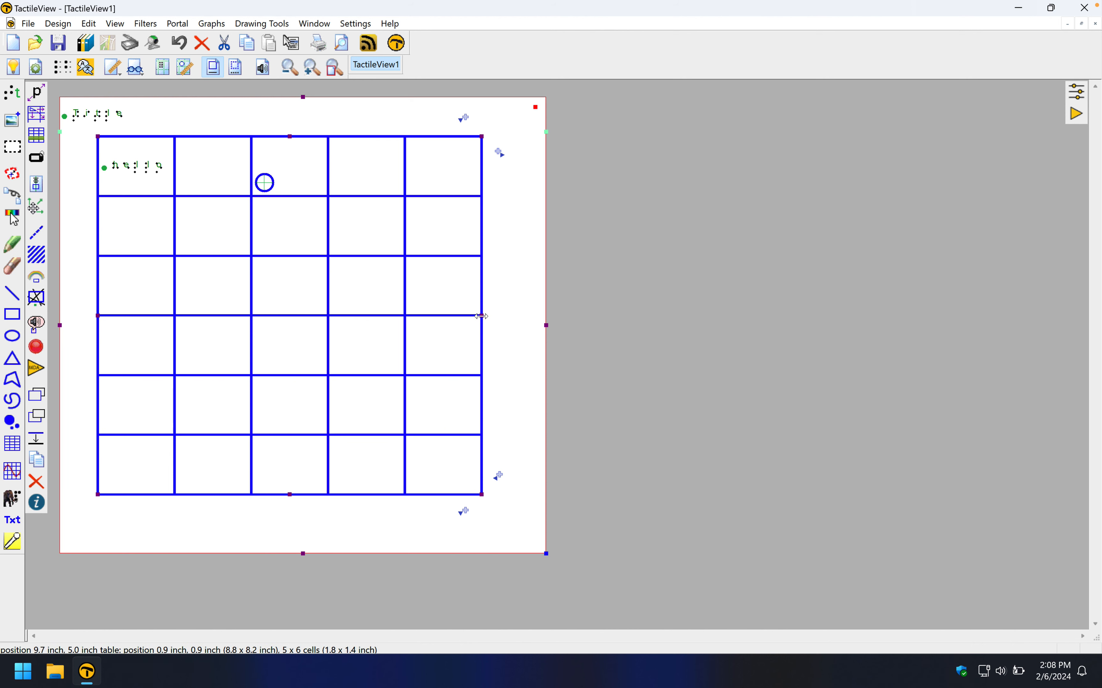
mouse_move(482, 315)
left_mouse_down()
mouse_move(449, 317)
mouse_move(553, 321)
mouse_move(468, 323)
left_mouse_up()
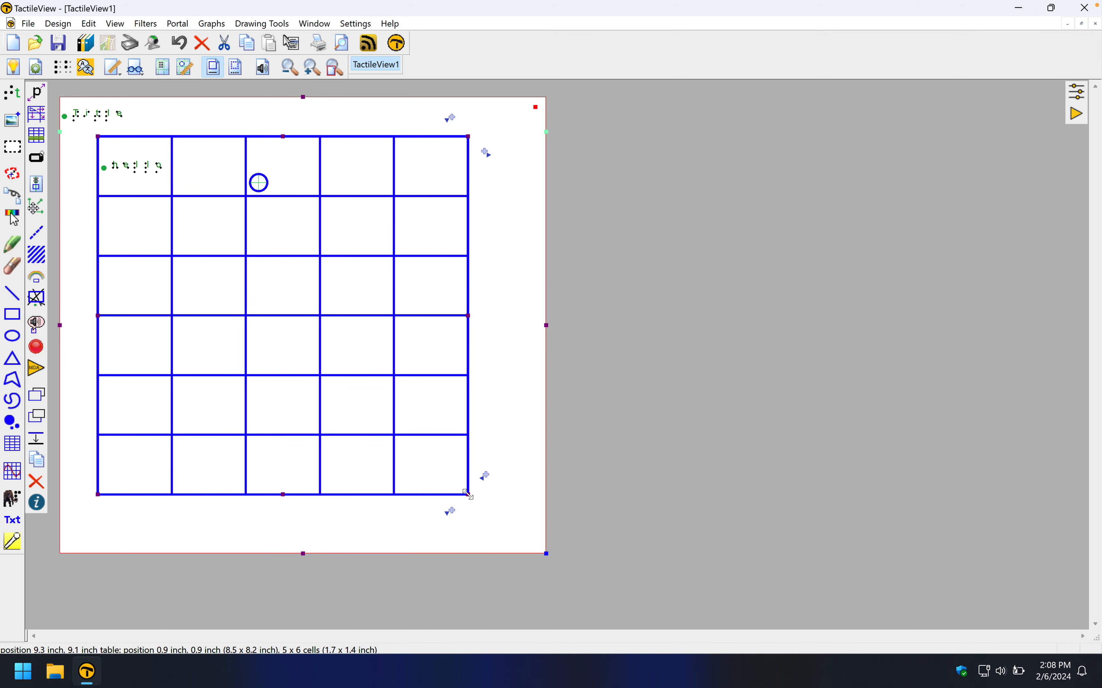
mouse_move(468, 494)
left_mouse_down()
mouse_move(377, 402)
mouse_move(490, 509)
mouse_move(500, 537)
mouse_move(641, 628)
mouse_move(470, 480)
mouse_move(488, 502)
mouse_move(474, 489)
left_mouse_up()
left_click_drag(432, 425, 428, 422)
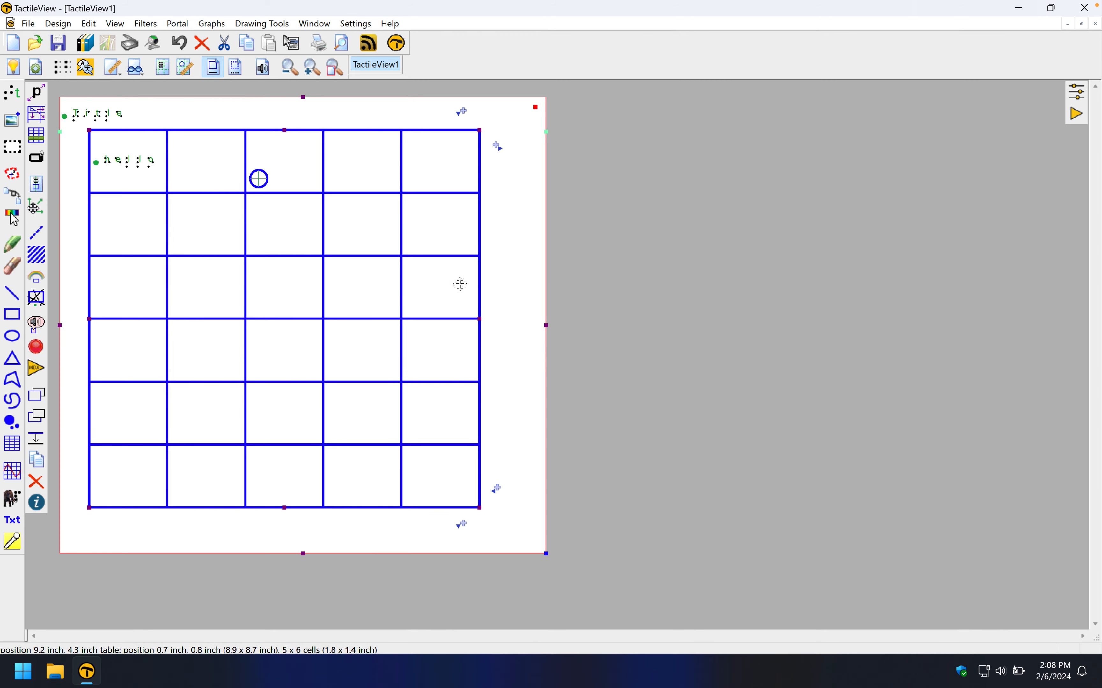
left_click_drag(450, 290, 453, 290)
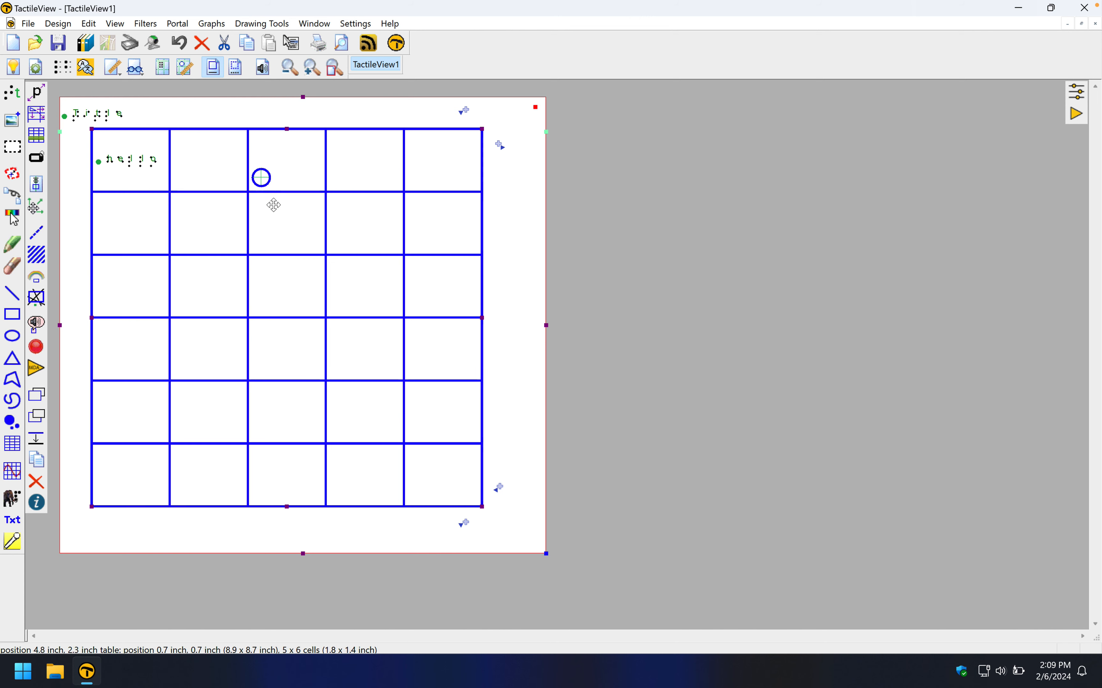
left_click_drag(270, 221, 283, 221)
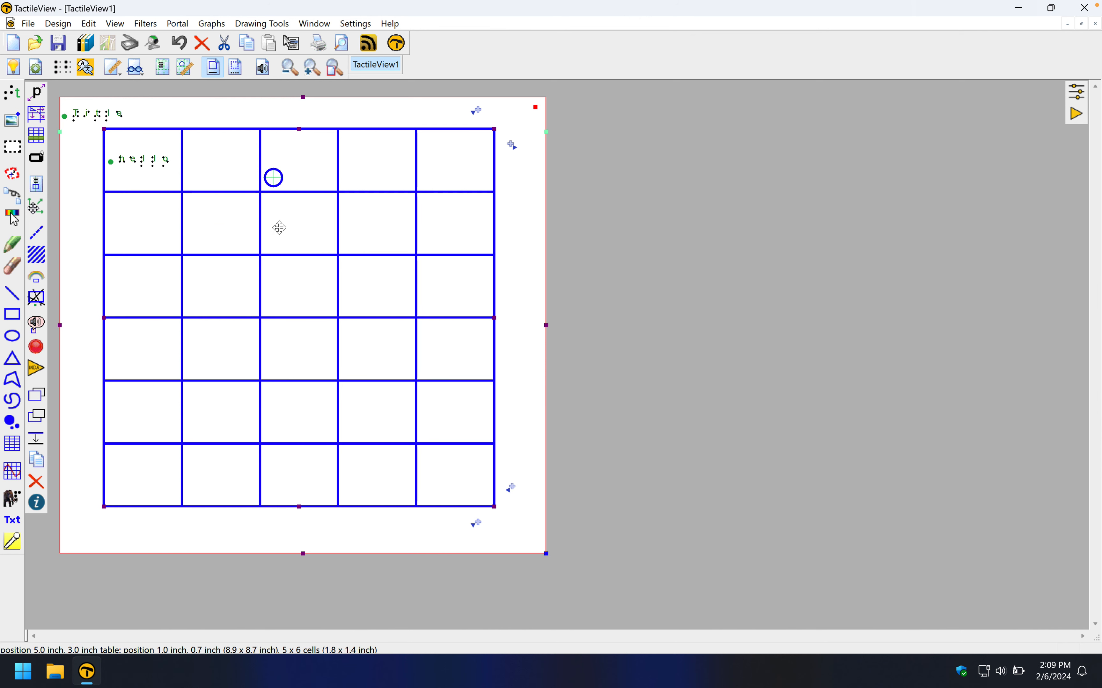
key("Down")
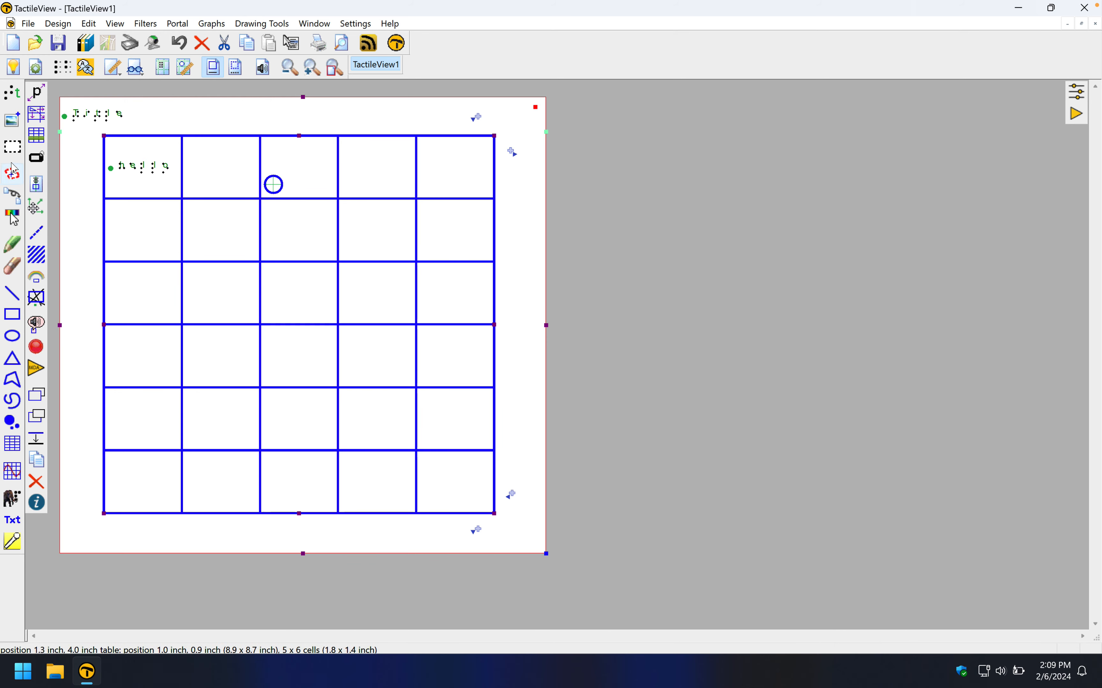
- Create an automatic contour of the cell in row 3, column 2 and stretch it down to the table's last row
left_click(12, 175)
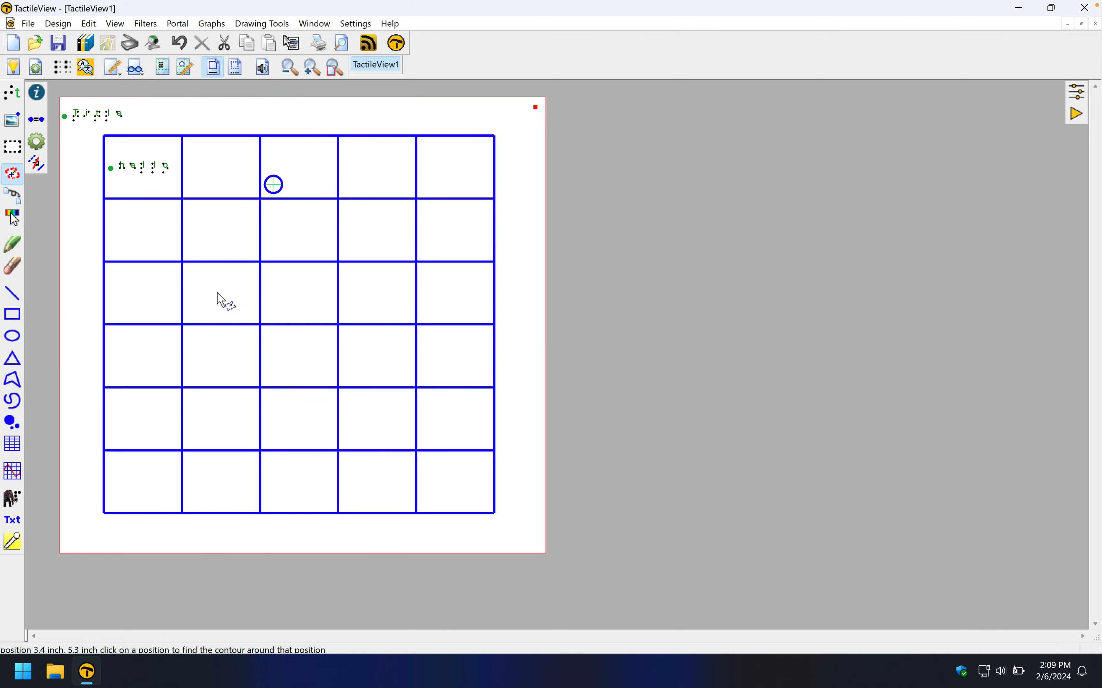
left_click(282, 491)
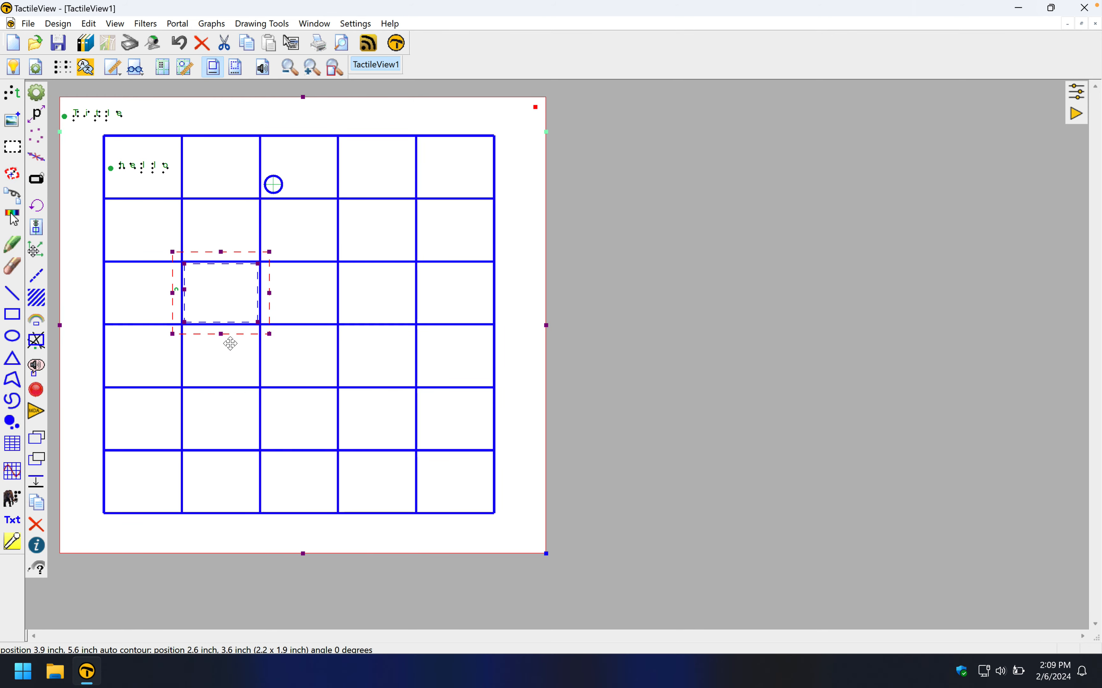
left_click_drag(224, 335, 227, 522)
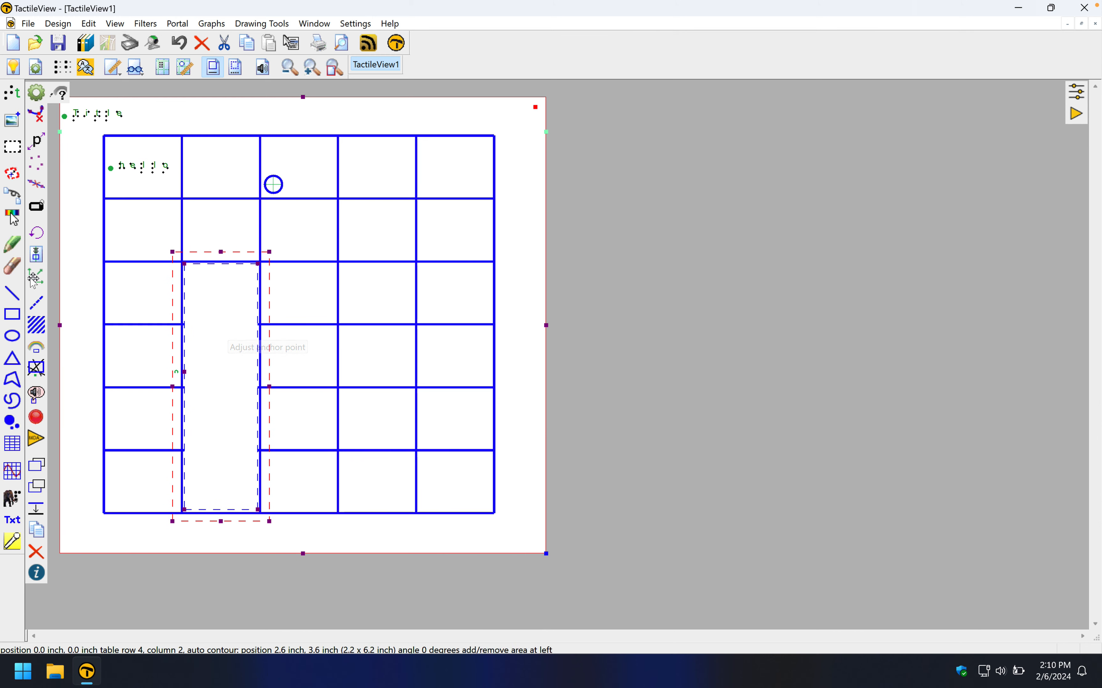
- Fill the stretched contour with the Mirrored half circles texture
left_click(40, 334)
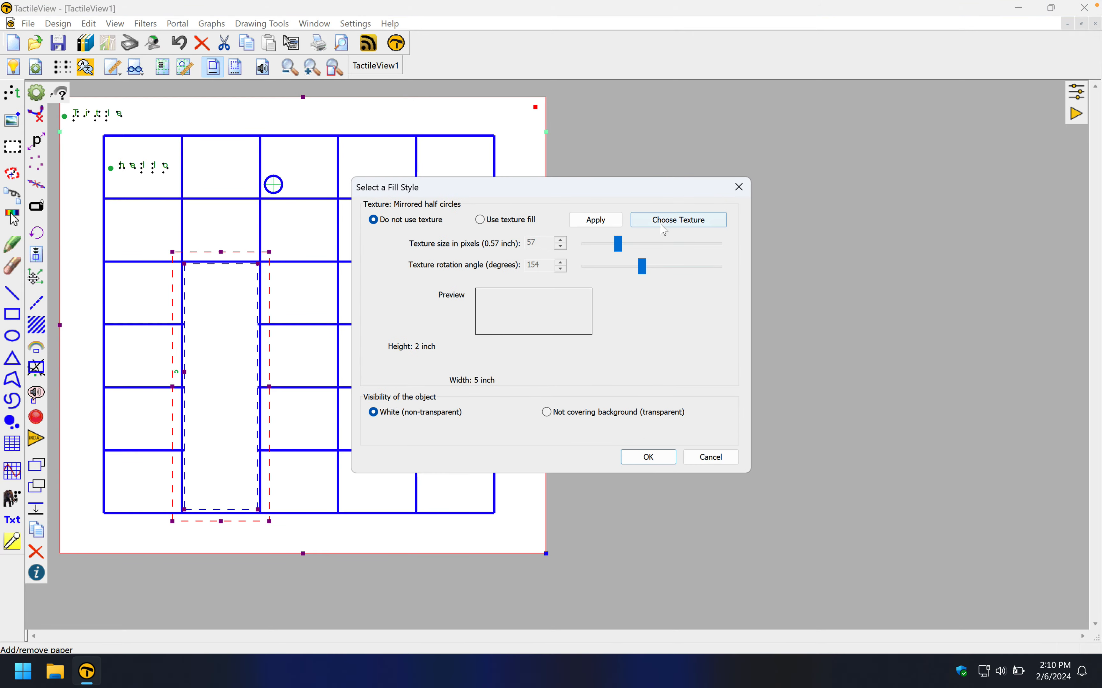
left_click(673, 224)
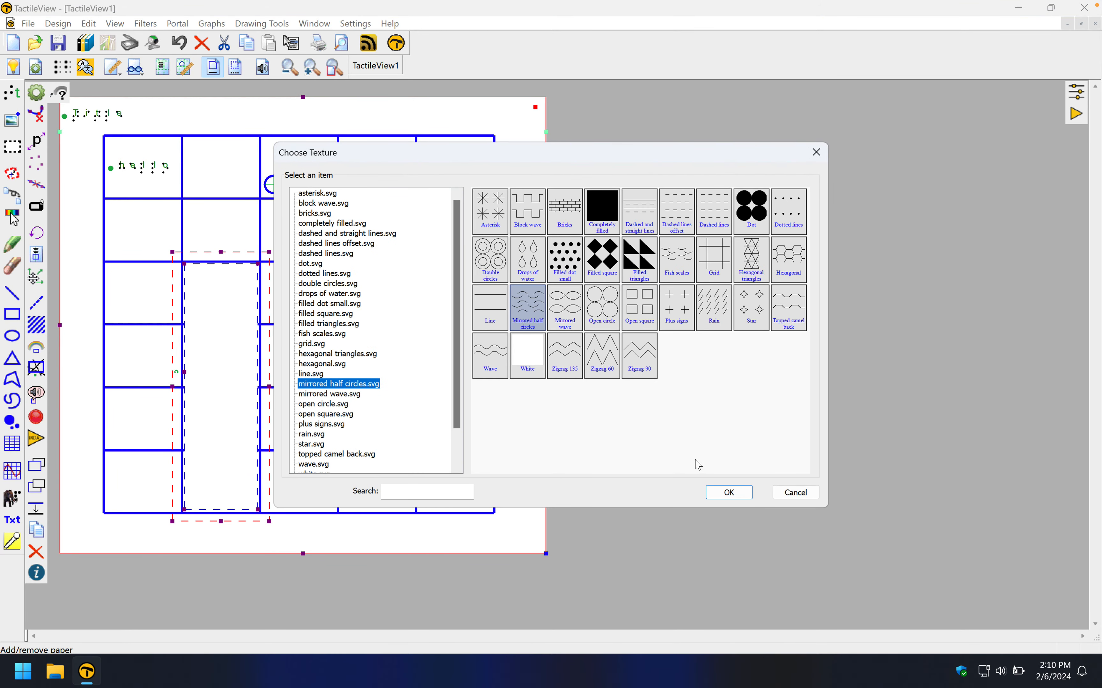
left_click(728, 492)
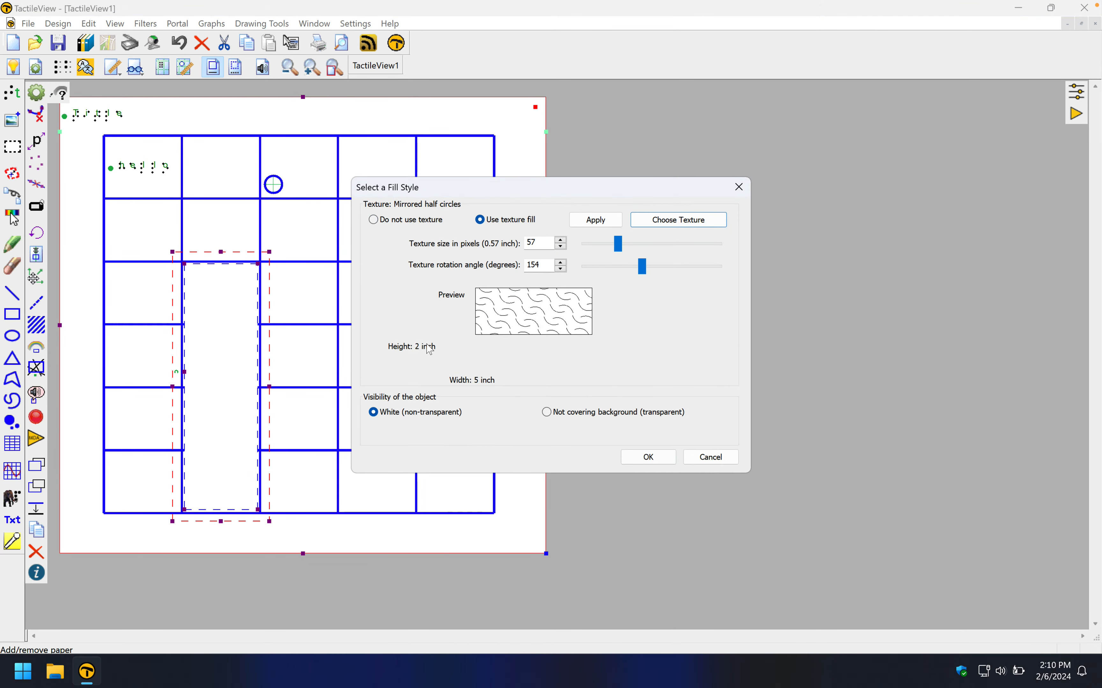
left_click(646, 456)
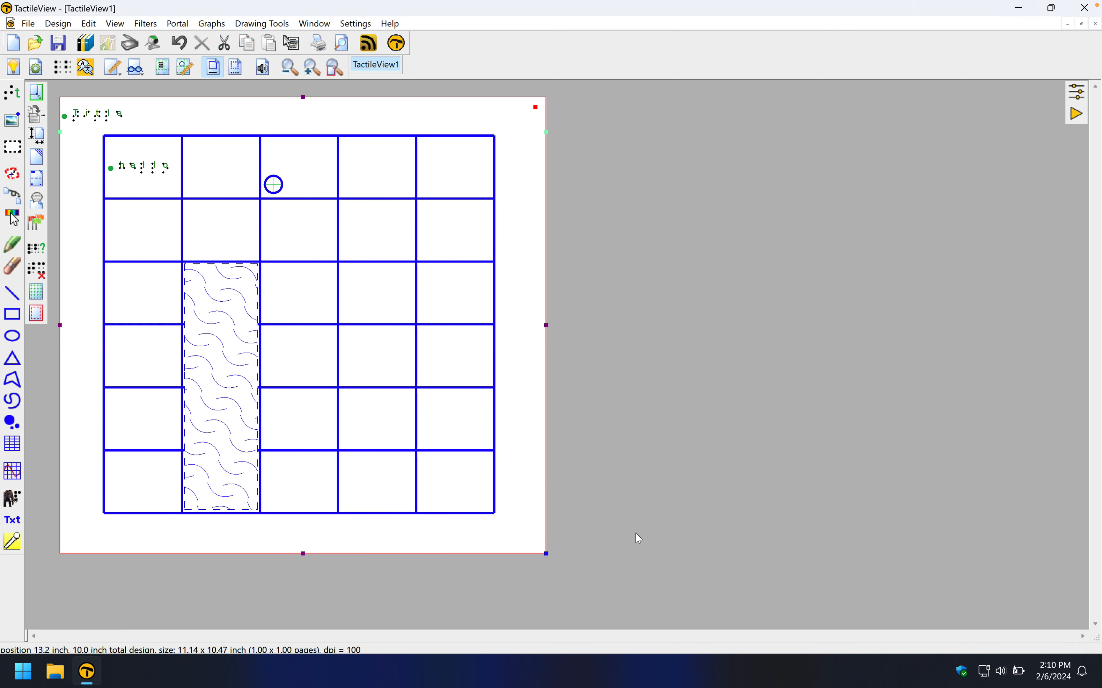